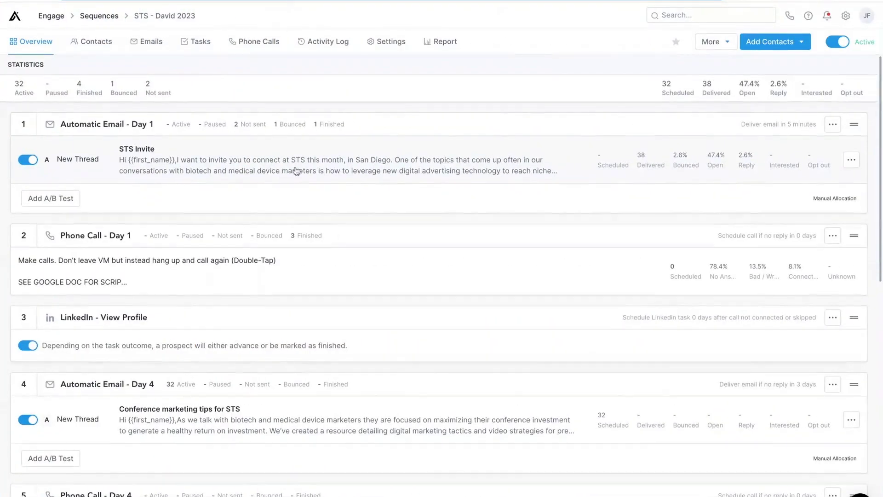
pyautogui.scroll(-1, 297, 171)
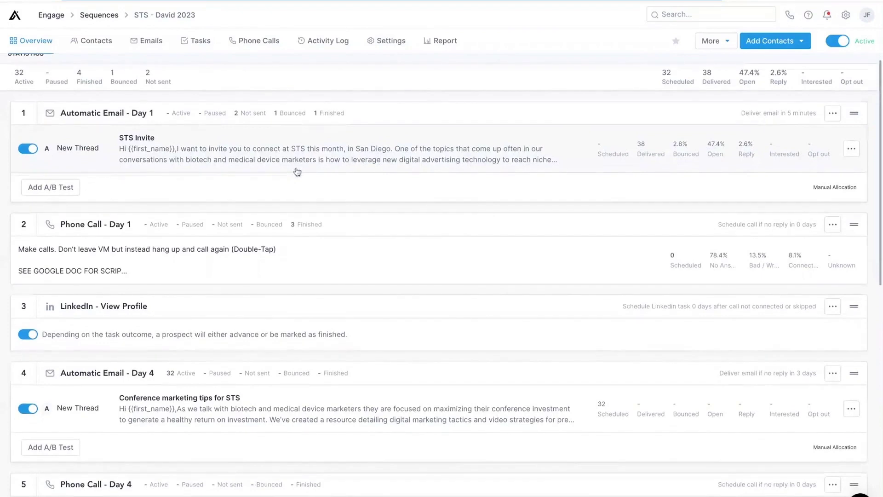
pyautogui.scroll(-1, 297, 172)
pyautogui.scroll(-1, 297, 172)
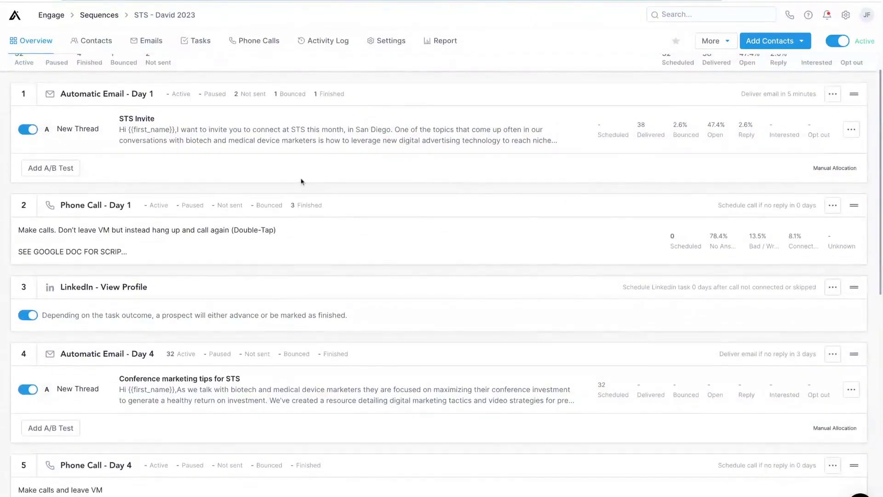
pyautogui.scroll(1, 304, 181)
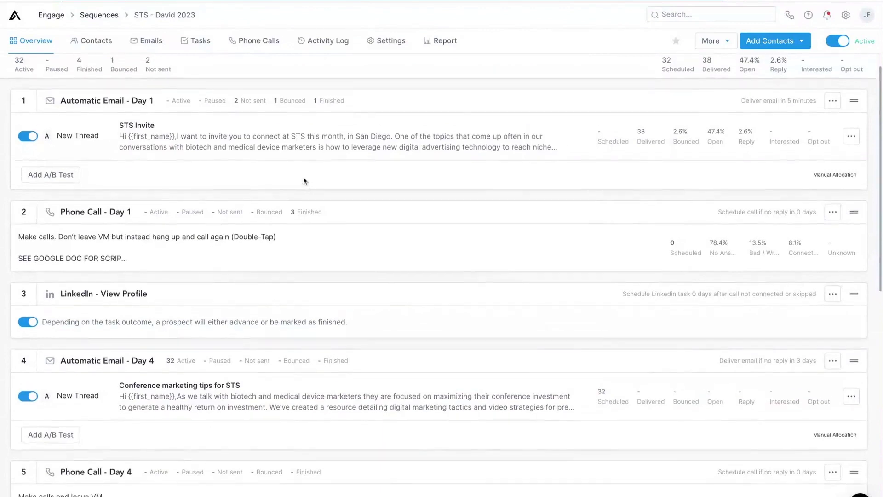
pyautogui.moveTo(153, 102); pyautogui.dragTo(160, 105)
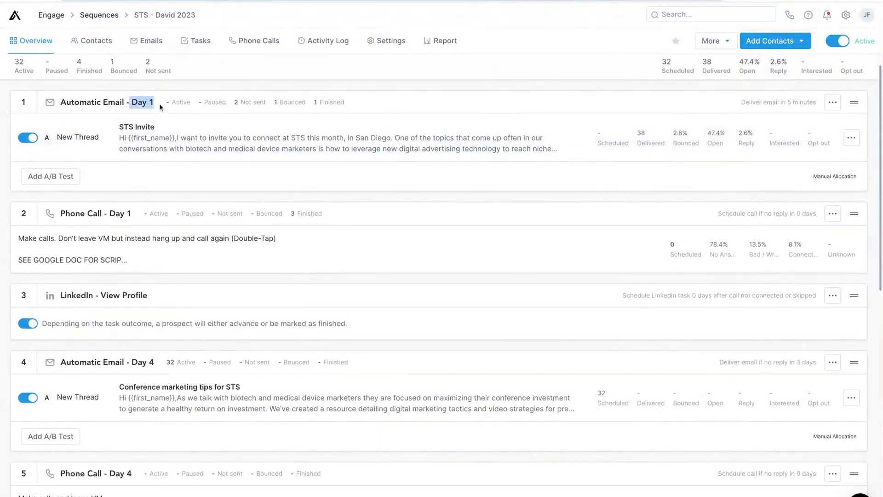
pyautogui.scroll(-1, 228, 168)
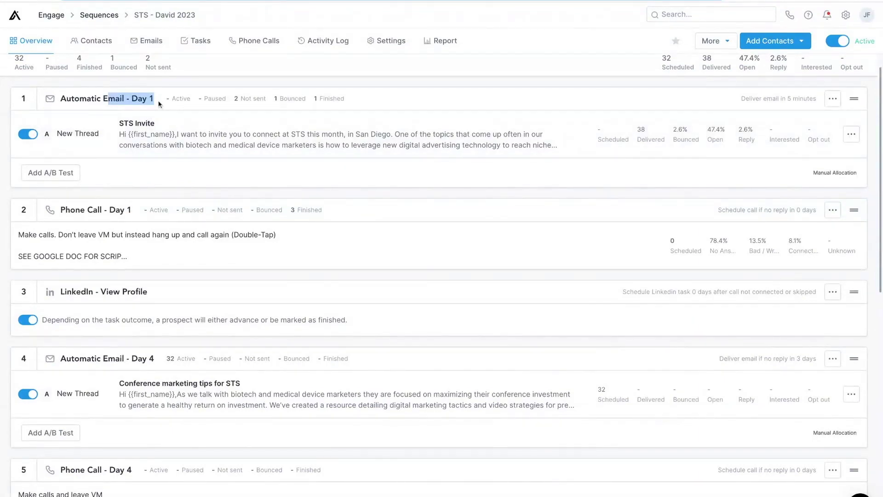
pyautogui.scroll(-5, 159, 104)
pyautogui.scroll(-4, 187, 252)
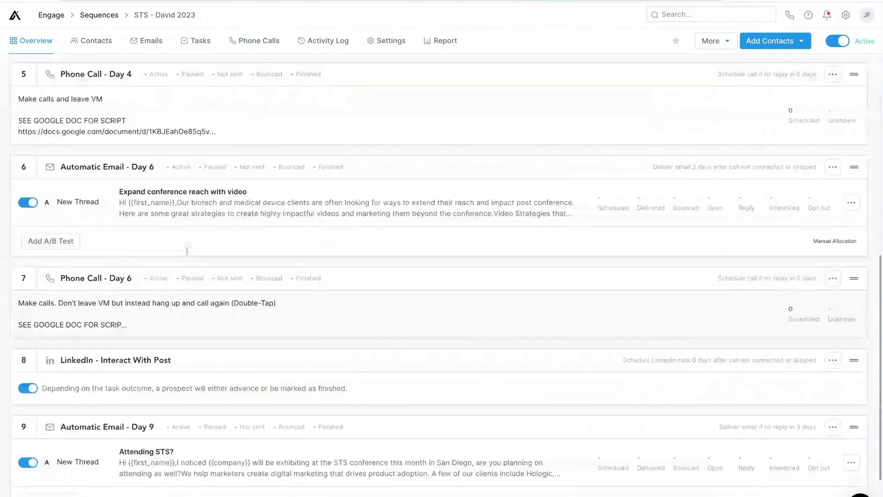
pyautogui.scroll(5, 186, 252)
pyautogui.scroll(4, 187, 252)
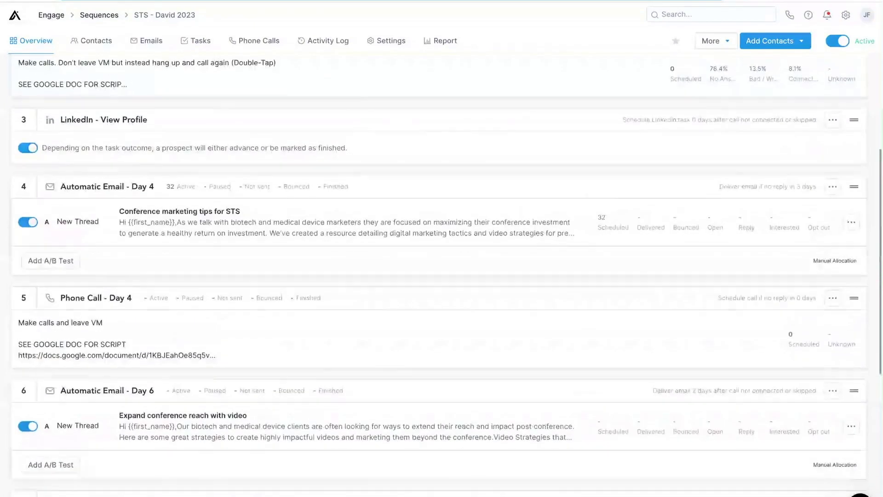
pyautogui.scroll(2, 442, 277)
pyautogui.scroll(2, 442, 277)
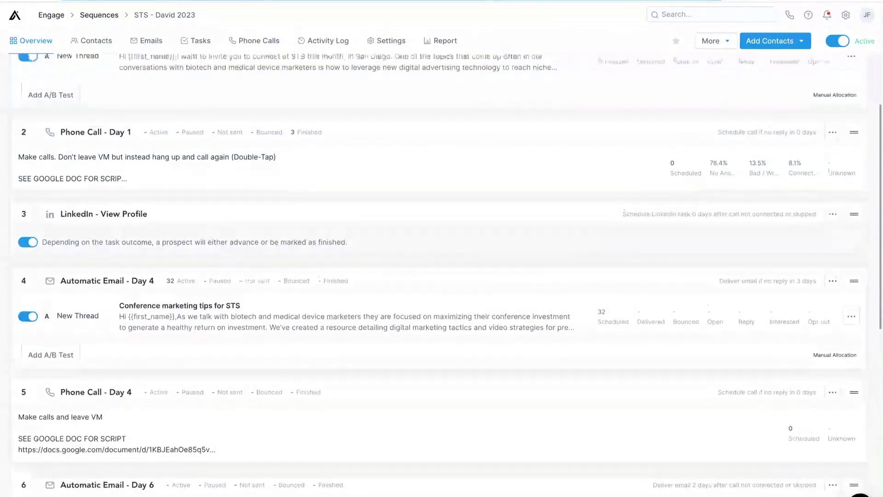
pyautogui.scroll(2, 442, 276)
pyautogui.scroll(1, 182, 157)
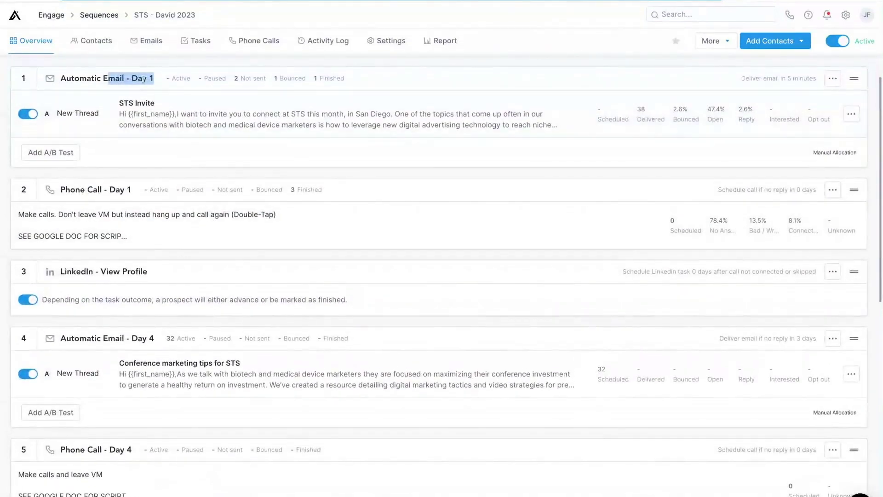
pyautogui.click(155, 78)
pyautogui.moveTo(155, 77); pyautogui.dragTo(108, 78)
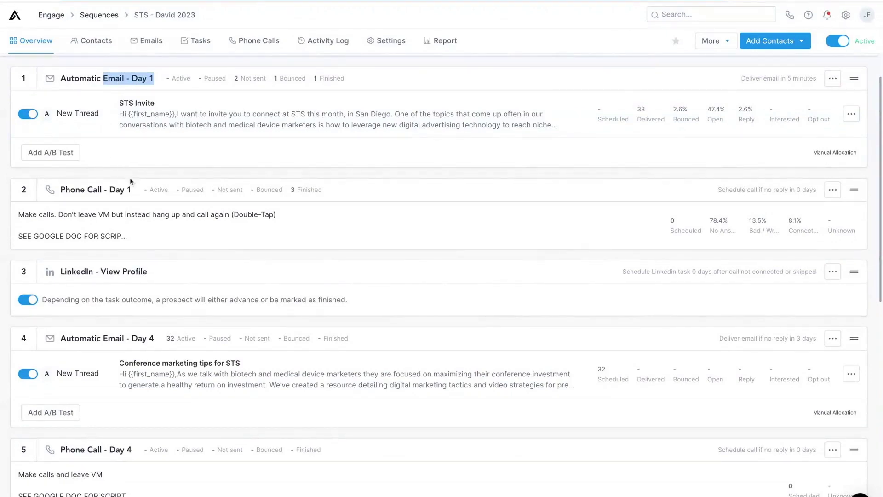
pyautogui.moveTo(131, 189); pyautogui.dragTo(87, 190)
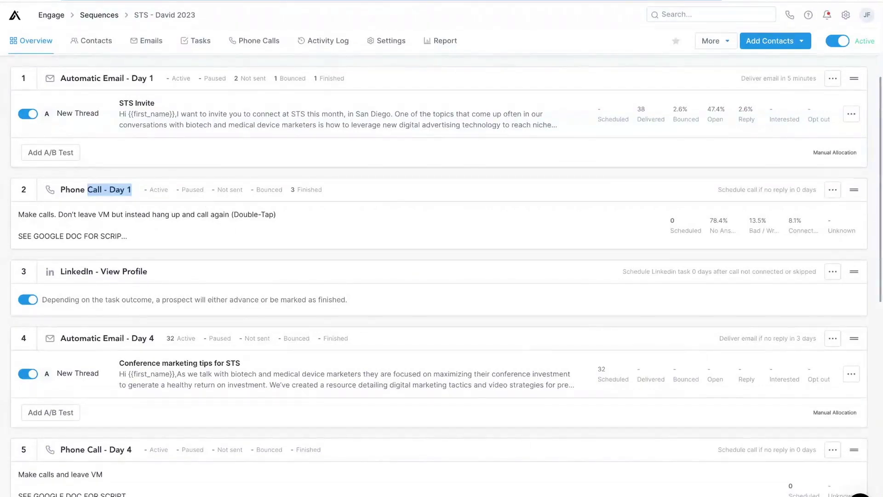
pyautogui.click(168, 198)
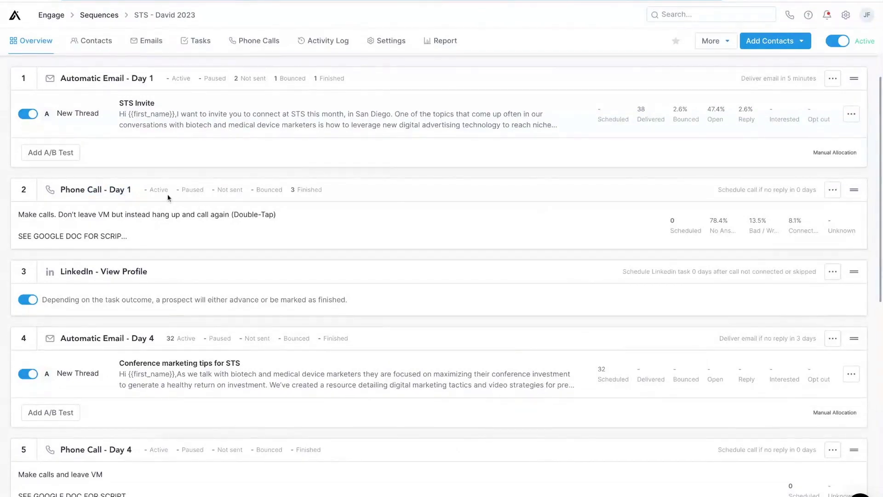
pyautogui.doubleClick(146, 77)
pyautogui.moveTo(133, 190); pyautogui.dragTo(109, 190)
pyautogui.moveTo(148, 271); pyautogui.dragTo(95, 271)
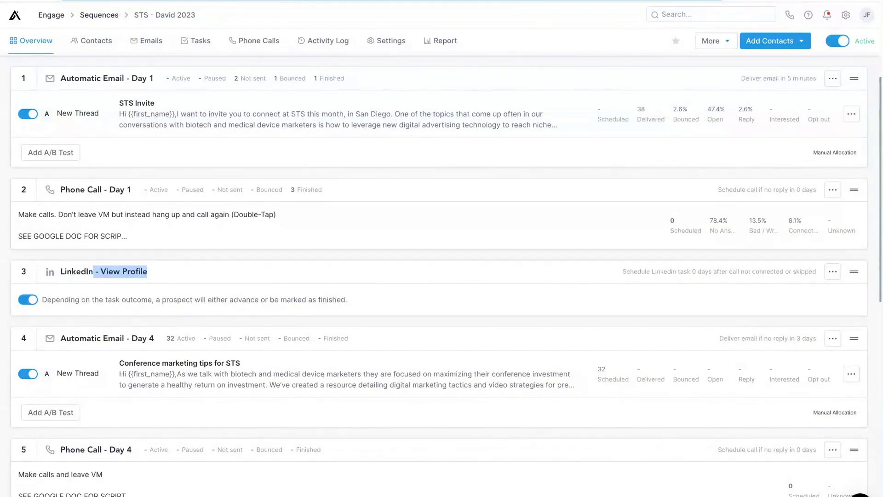
pyautogui.scroll(-1, 442, 276)
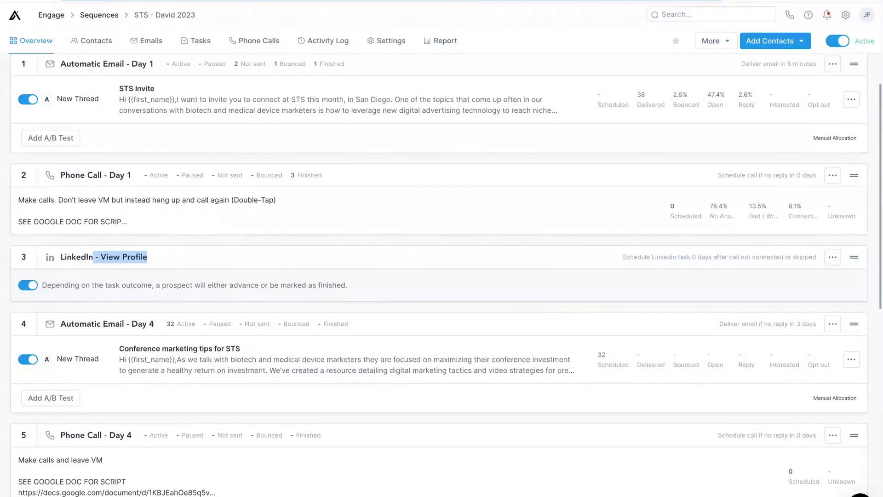
pyautogui.scroll(-1, 442, 276)
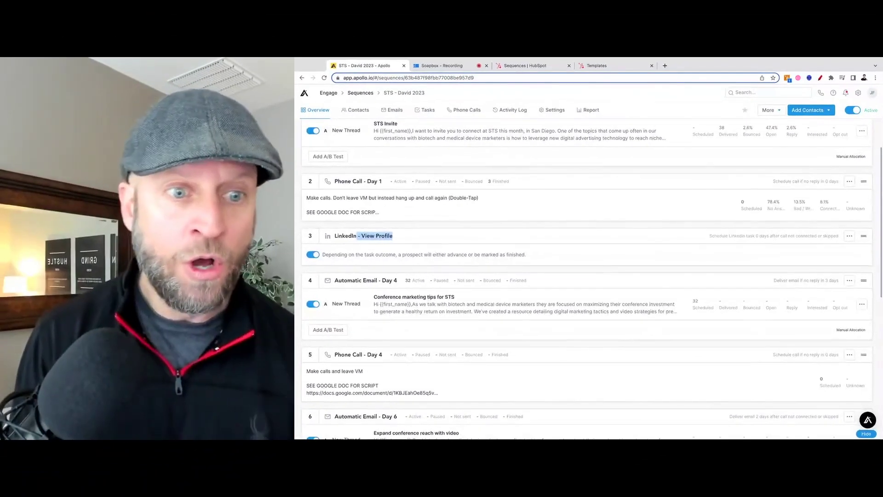
pyautogui.scroll(-1, 586, 276)
pyautogui.scroll(-1, 587, 276)
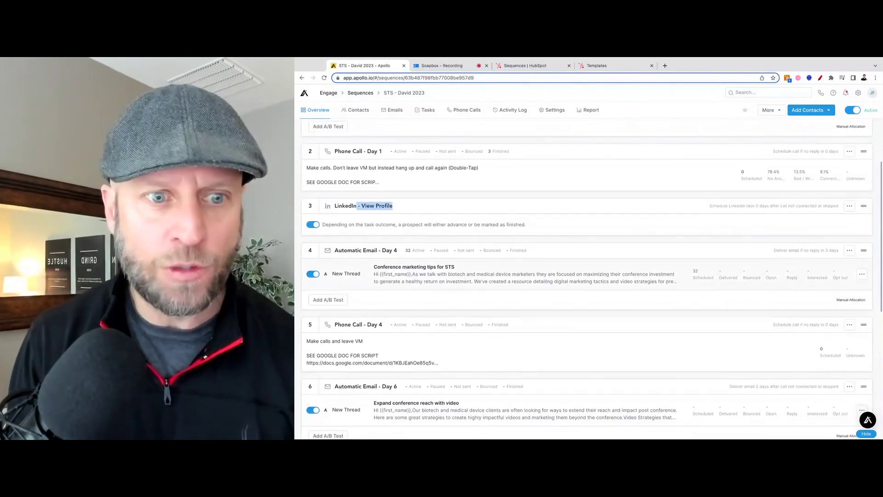
pyautogui.scroll(-1, 442, 277)
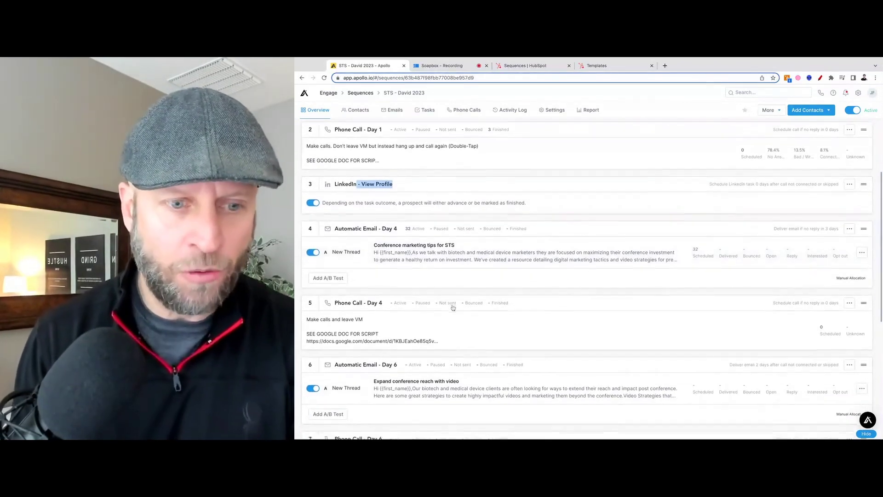
pyautogui.scroll(-1, 442, 276)
pyautogui.scroll(1, 441, 273)
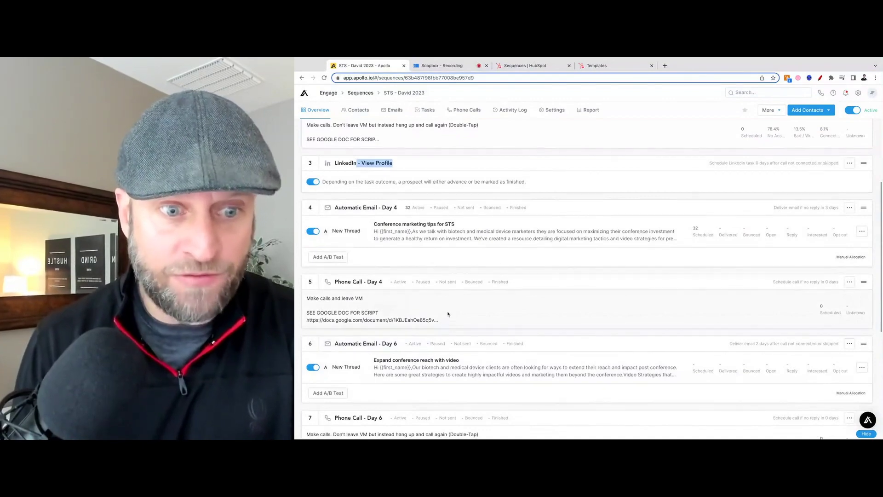
pyautogui.scroll(-1, 414, 314)
pyautogui.moveTo(444, 317); pyautogui.dragTo(307, 306)
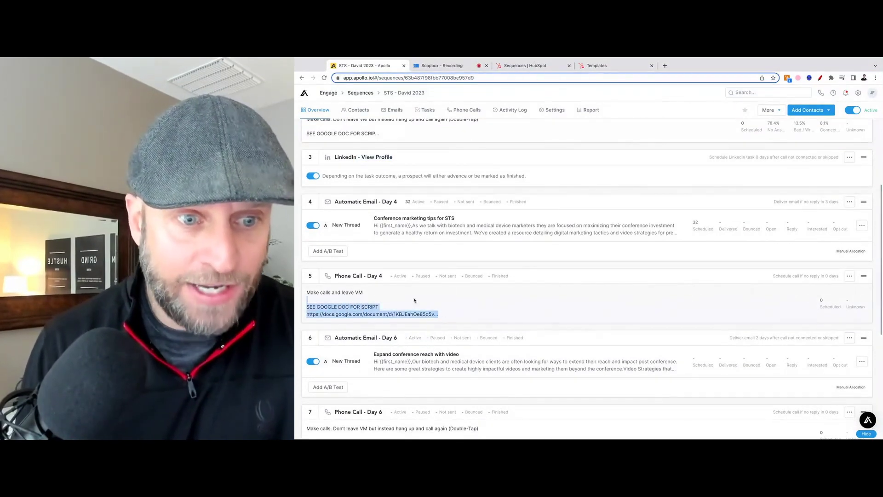
pyautogui.scroll(-2, 483, 297)
pyautogui.scroll(-3, 511, 300)
pyautogui.scroll(-2, 483, 311)
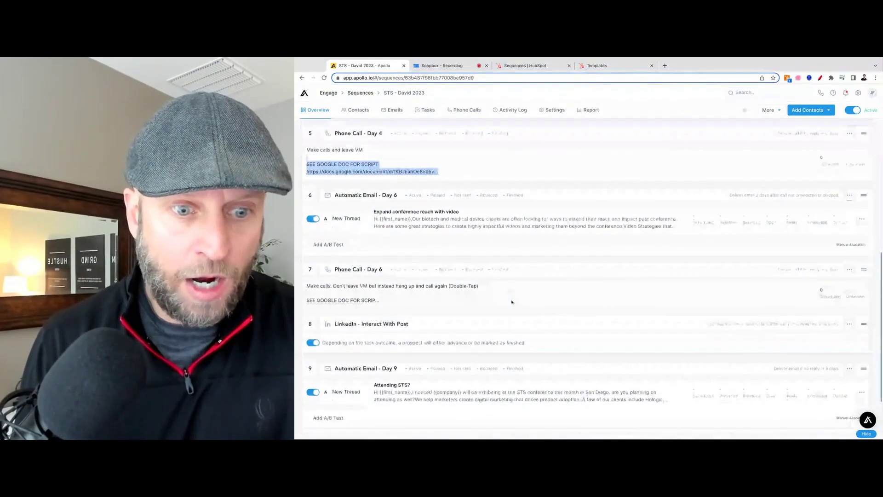
pyautogui.moveTo(410, 324); pyautogui.dragTo(380, 324)
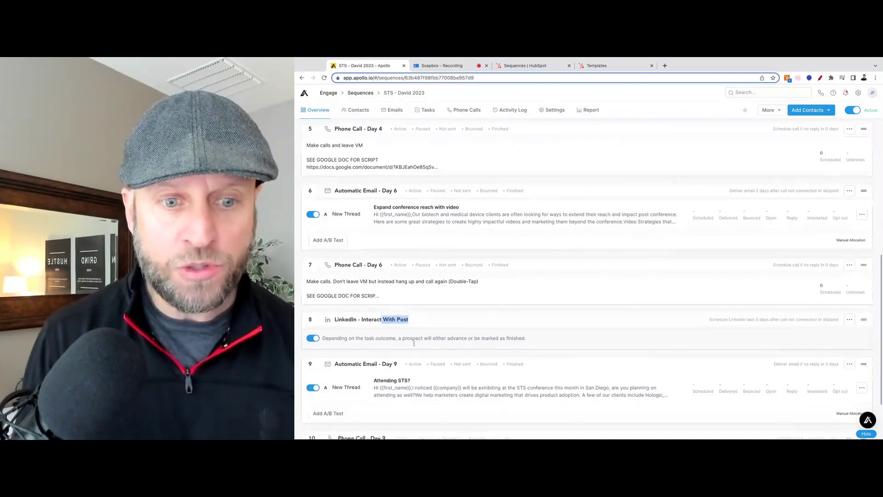
pyautogui.scroll(-1, 403, 343)
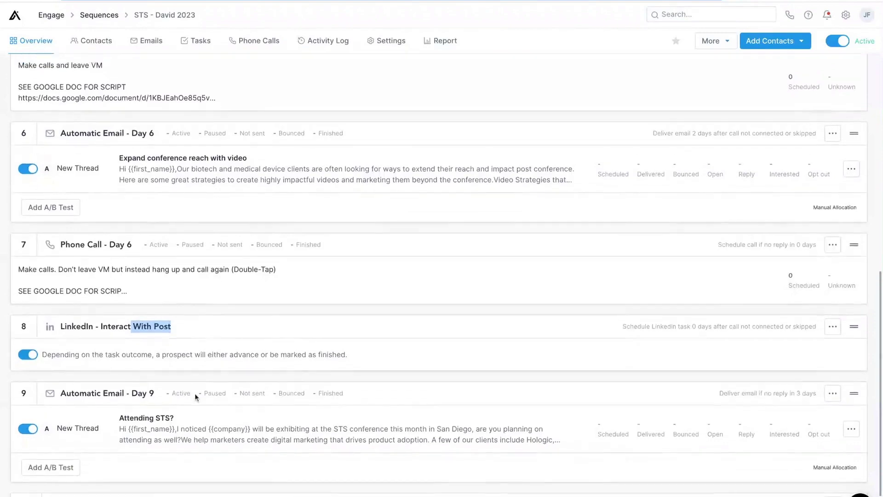
pyautogui.scroll(2, 191, 395)
pyautogui.scroll(-3, 195, 396)
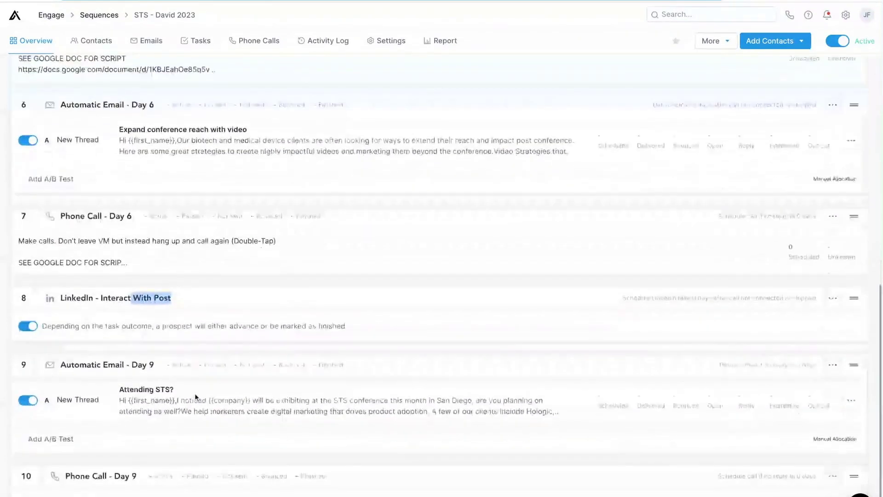